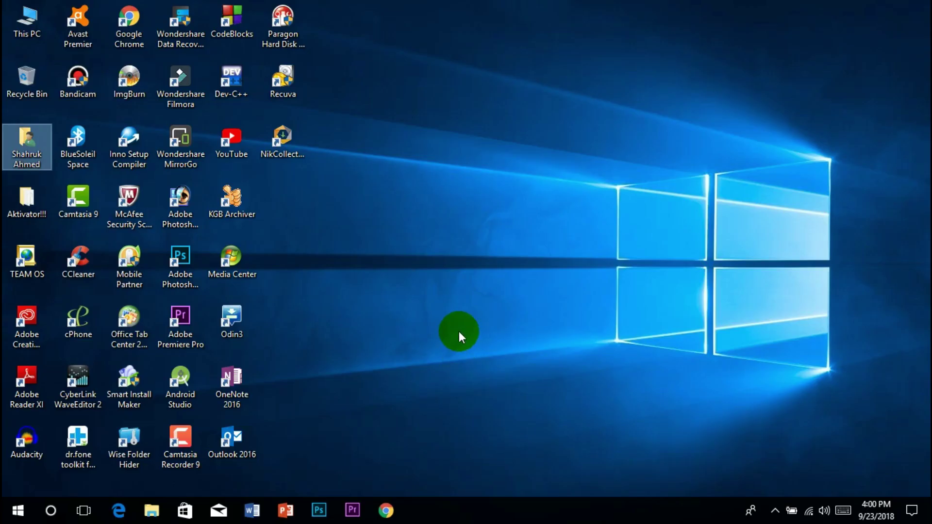
# Start the NikCollection installer from its desktop shortcut and set the setup language to English (United Kingdom)
pyautogui.click(425, 299)
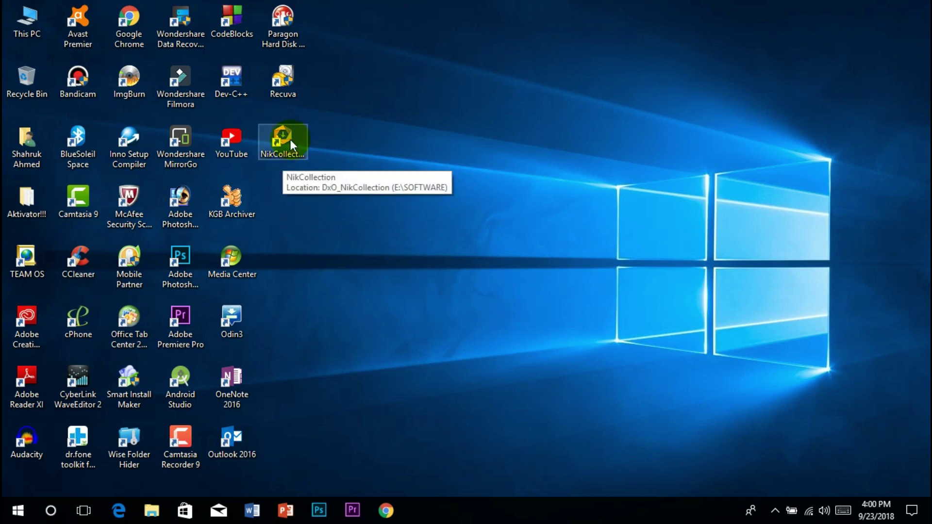
pyautogui.moveTo(290, 139); pyautogui.dragTo(443, 199)
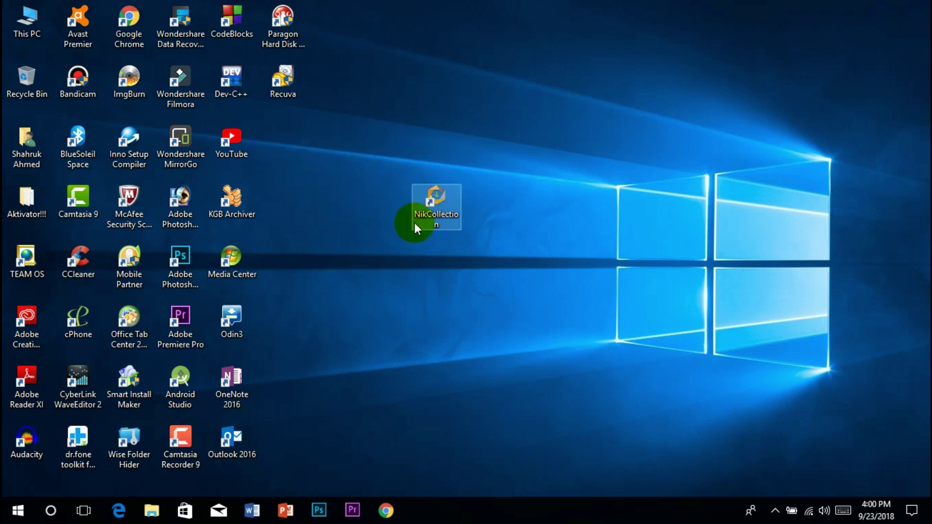
pyautogui.click(380, 182)
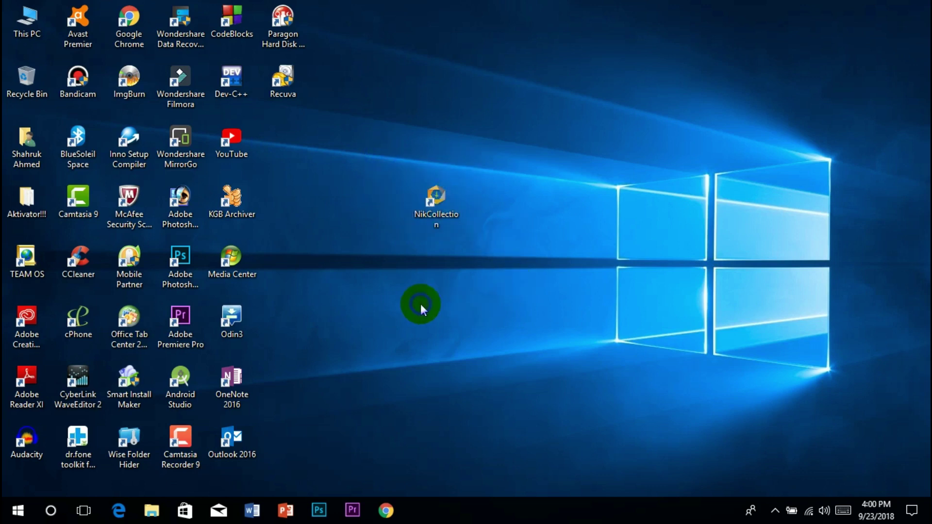
pyautogui.doubleClick(441, 195)
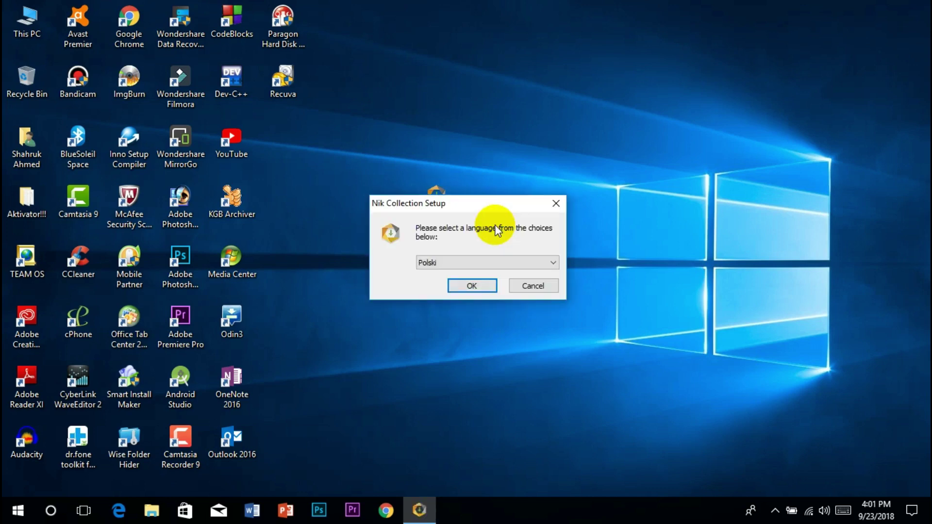
pyautogui.click(501, 264)
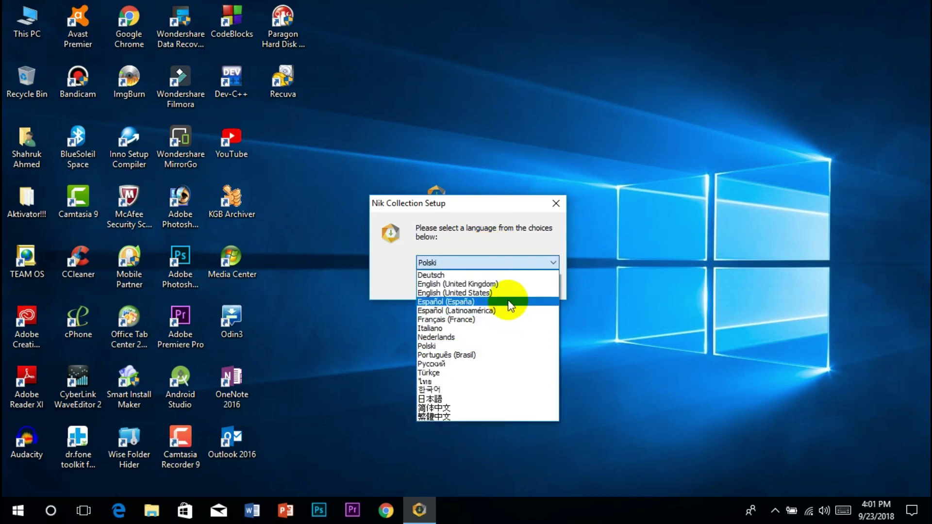
pyautogui.click(508, 285)
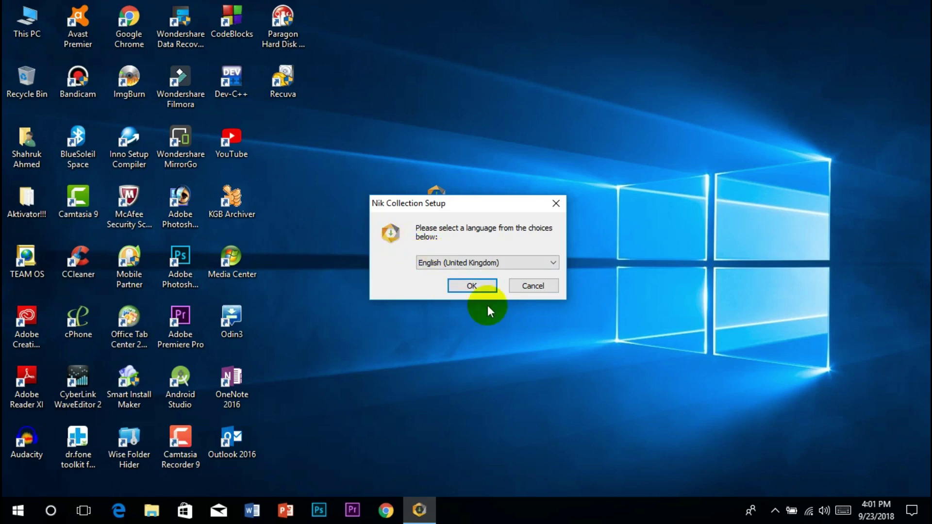
pyautogui.click(491, 291)
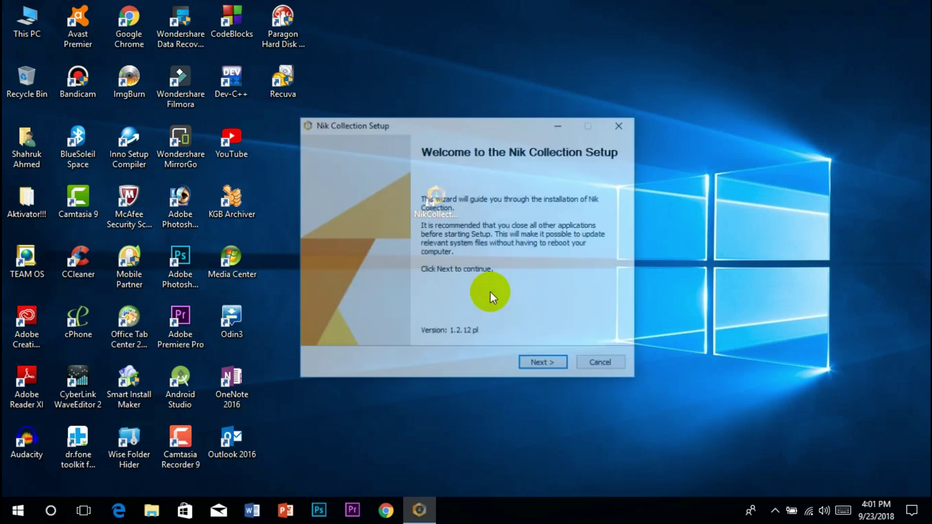
# Accept the licence agreement, keep the default destination folder, and install Nik Collection for the listed Photoshop CC hosts
pyautogui.click(535, 366)
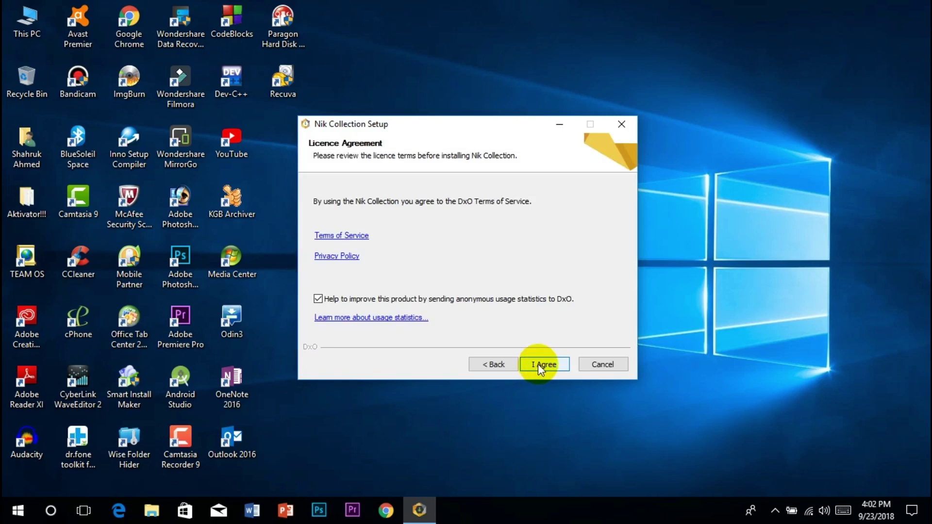
pyautogui.click(539, 365)
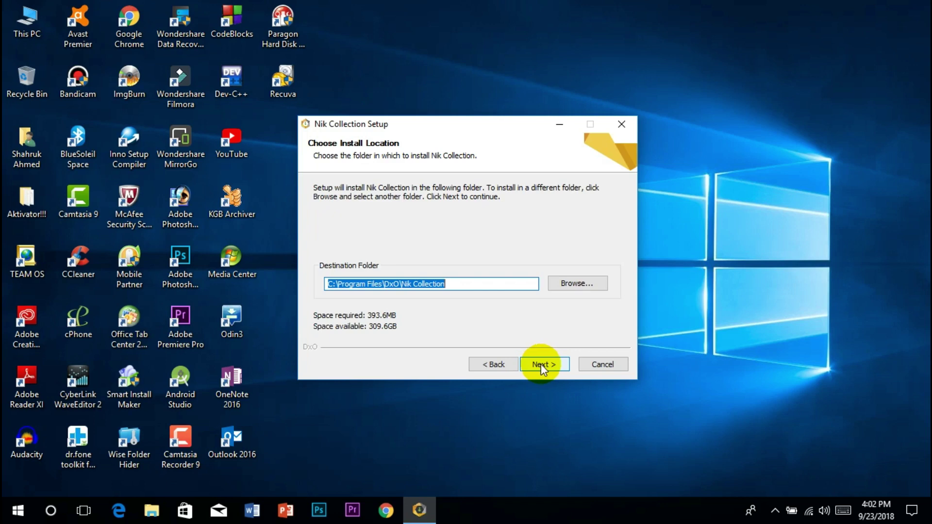
pyautogui.click(540, 364)
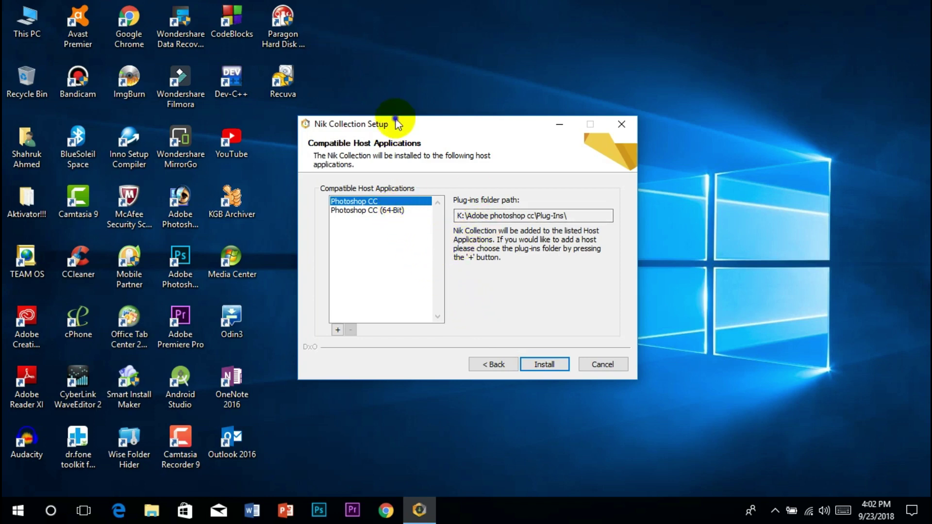
pyautogui.moveTo(398, 124); pyautogui.dragTo(409, 111)
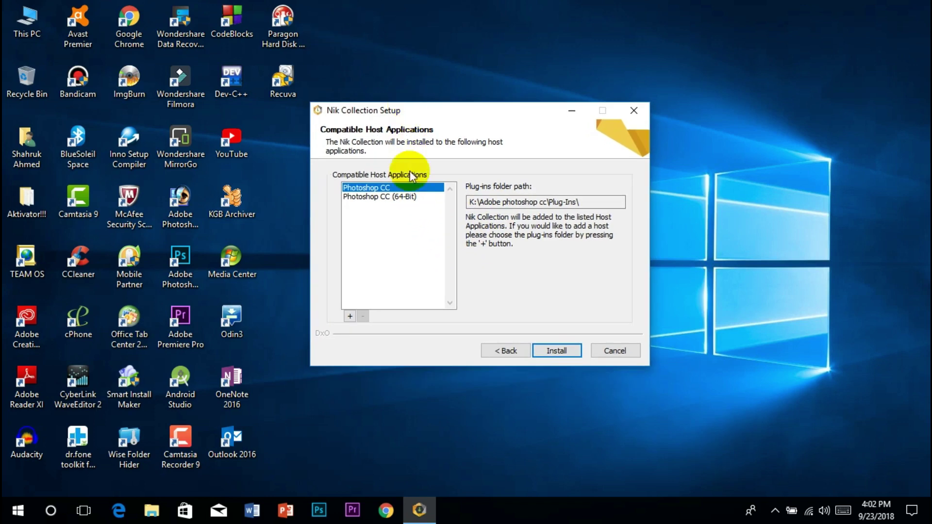
pyautogui.click(416, 197)
pyautogui.click(553, 350)
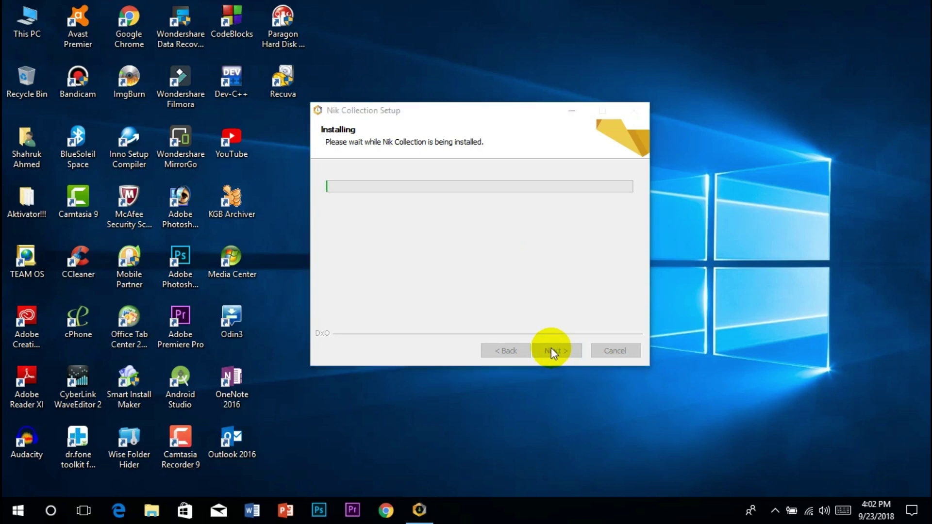
pyautogui.click(392, 227)
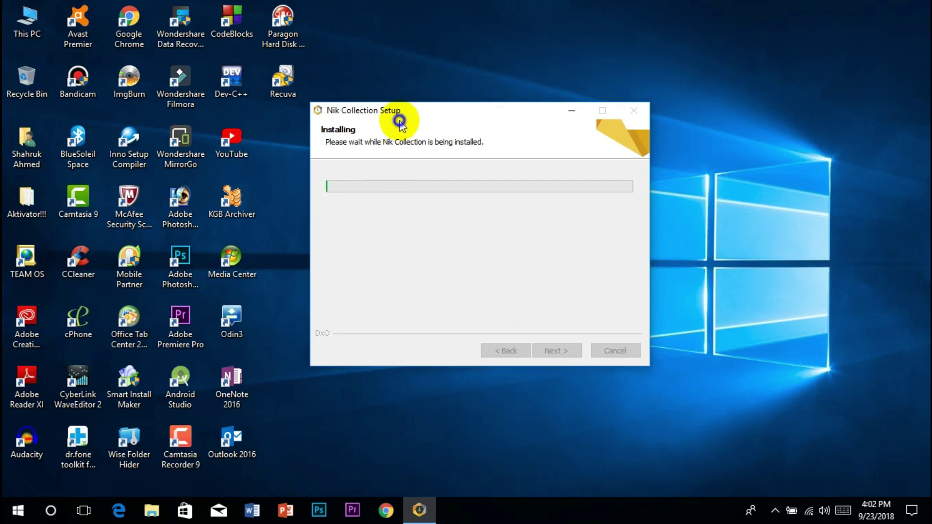
pyautogui.moveTo(432, 119); pyautogui.dragTo(459, 114)
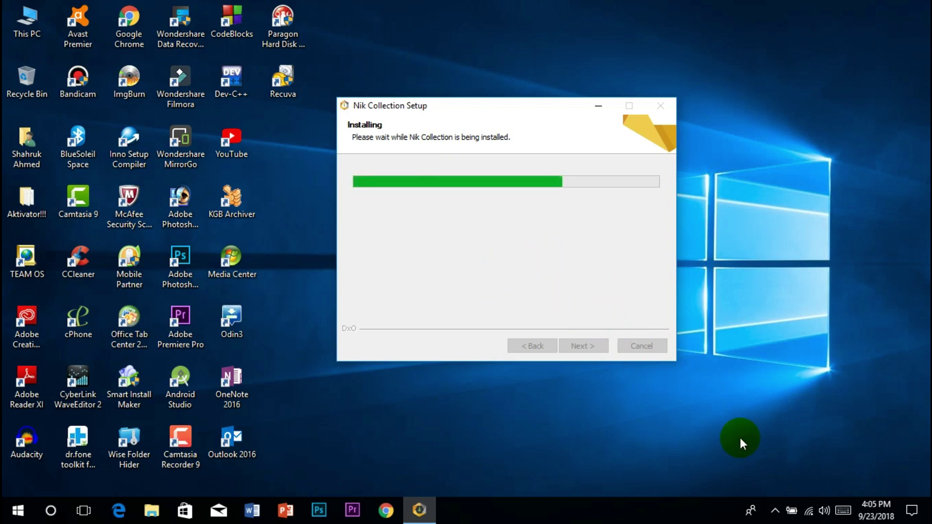
pyautogui.click(776, 510)
pyautogui.click(775, 509)
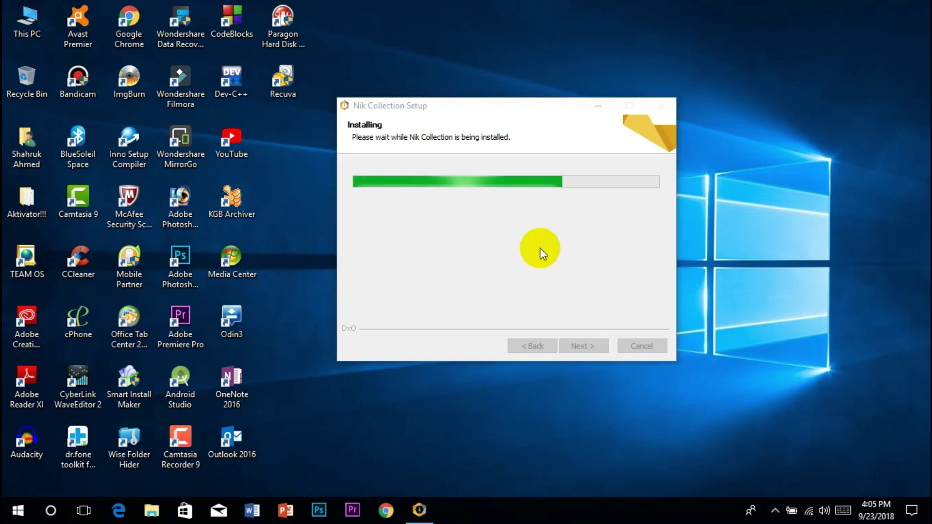
pyautogui.click(520, 199)
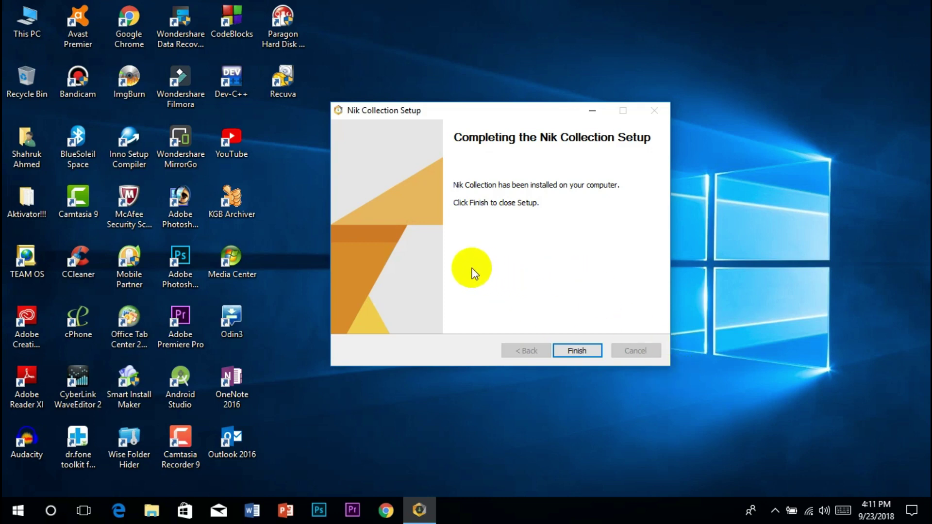
# Finish the Nik Collection setup and tidy the desktop by moving the NikCollection shortcut back under Recuva
pyautogui.click(567, 349)
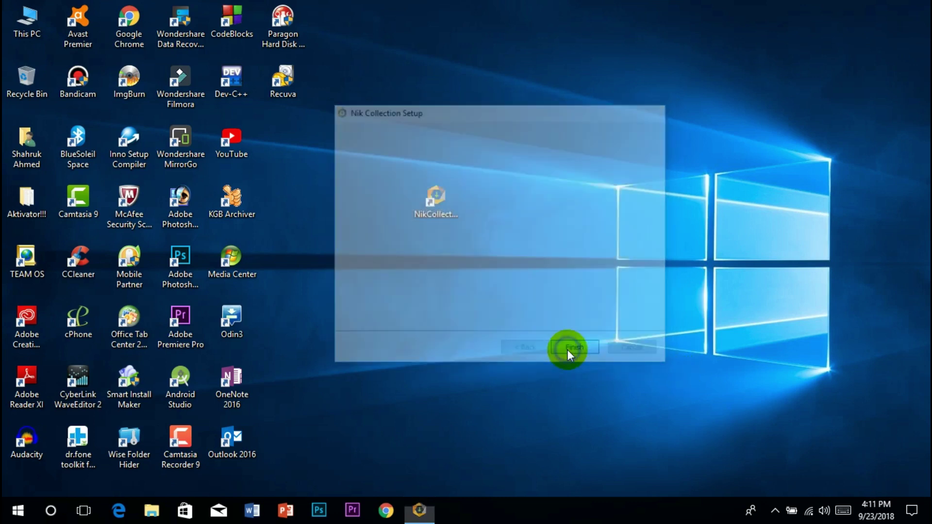
pyautogui.moveTo(438, 215); pyautogui.dragTo(280, 152)
pyautogui.rightClick(305, 266)
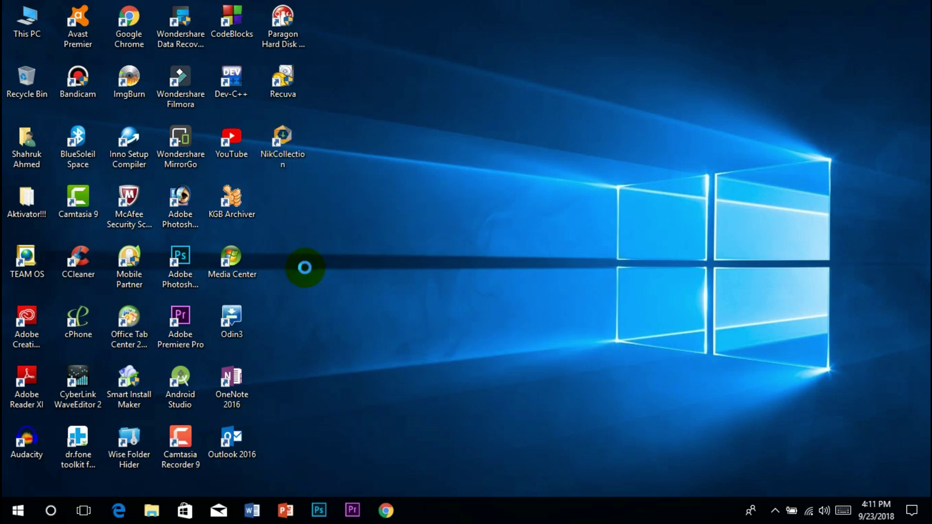
pyautogui.click(340, 314)
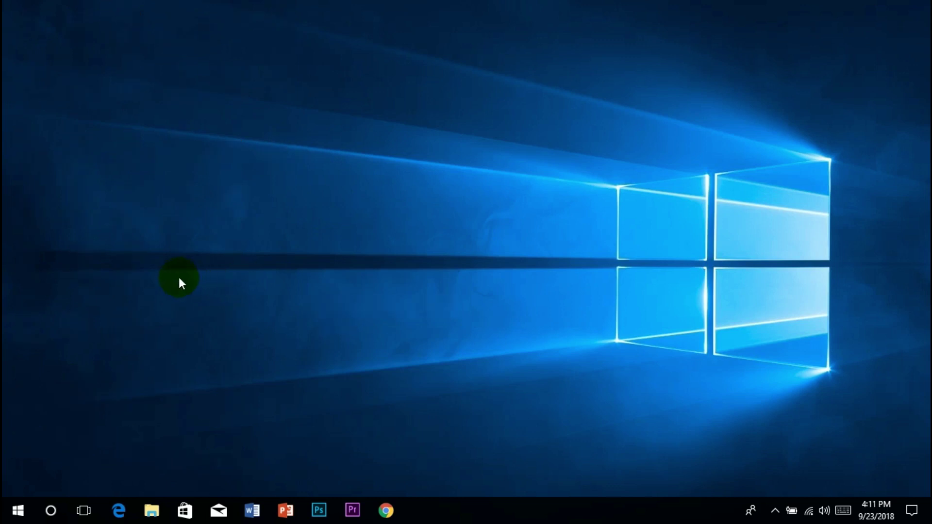
# Launch Adobe Photoshop CC 2018 from the desktop
pyautogui.click(179, 289)
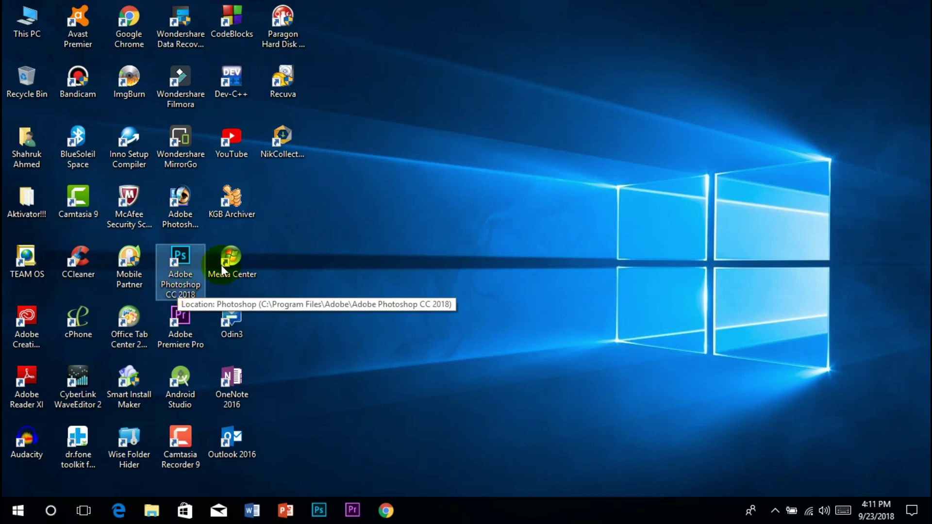
pyautogui.press('Return')
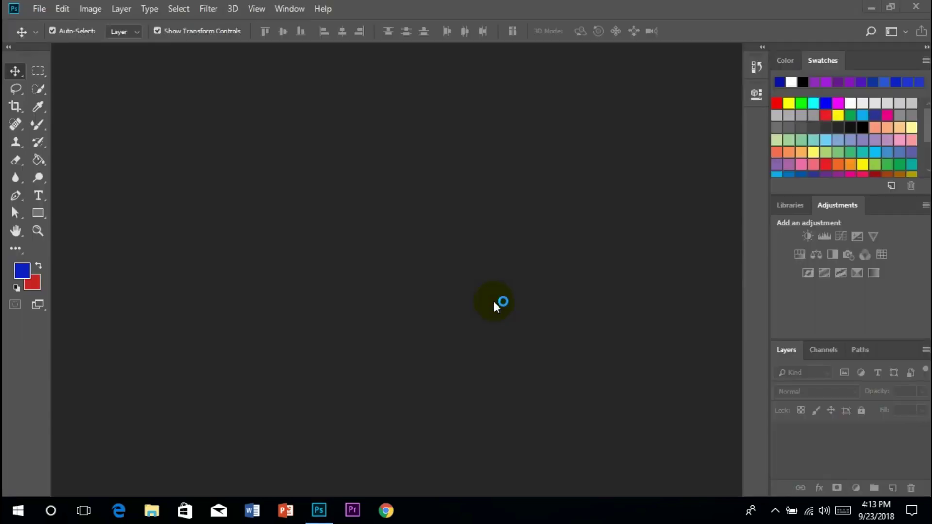
pyautogui.click(776, 513)
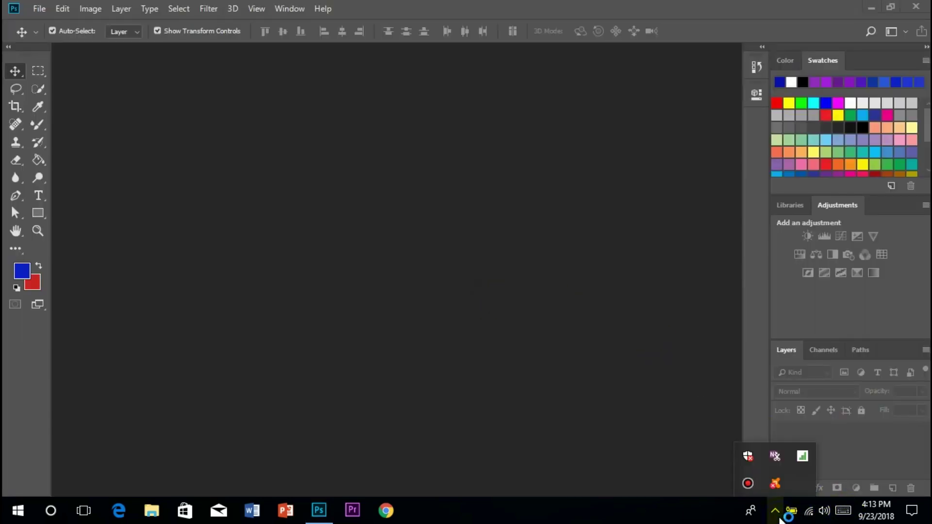
pyautogui.click(780, 518)
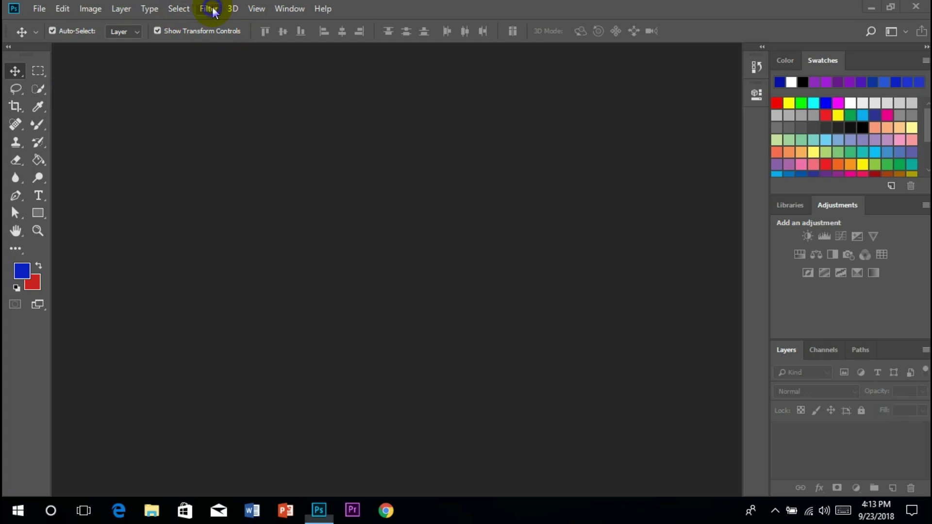
# Check Photoshop's available filters for the Nik Collection plug-in and close Photoshop
pyautogui.click(214, 10)
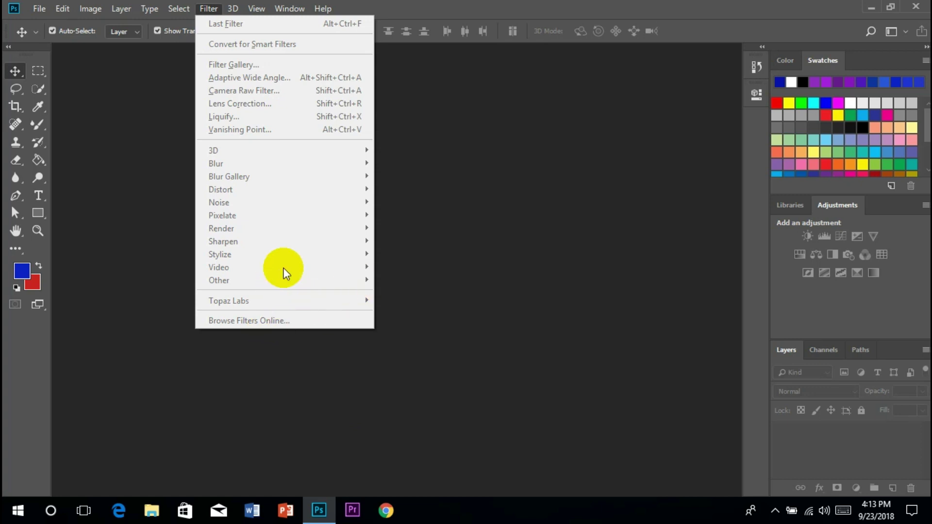
pyautogui.click(408, 279)
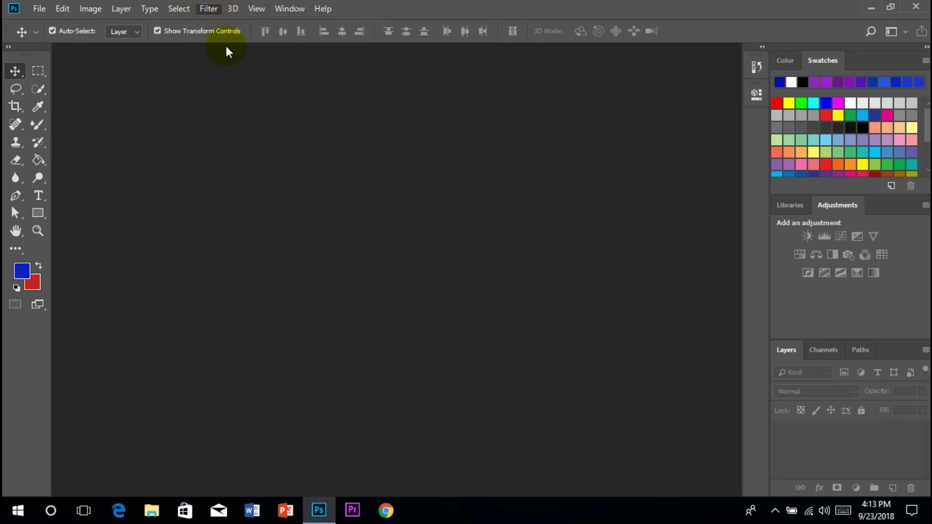
pyautogui.click(212, 8)
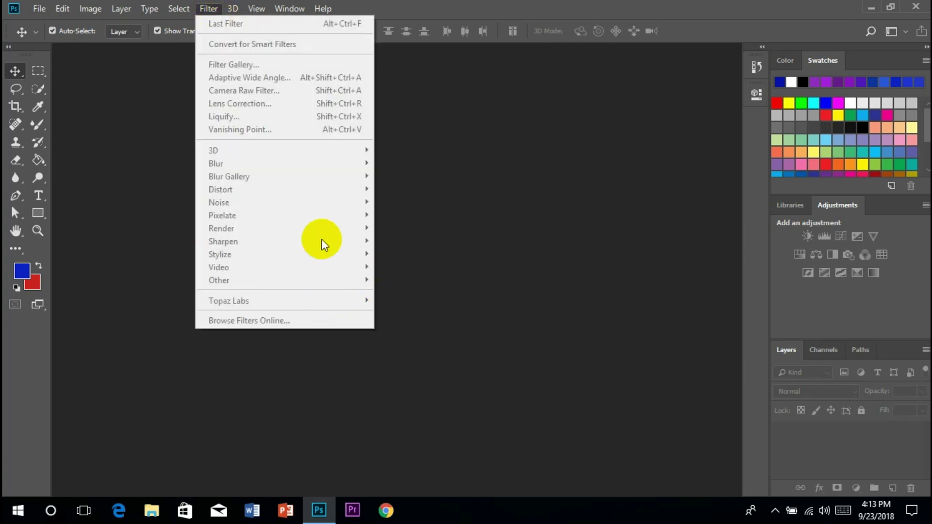
pyautogui.click(438, 203)
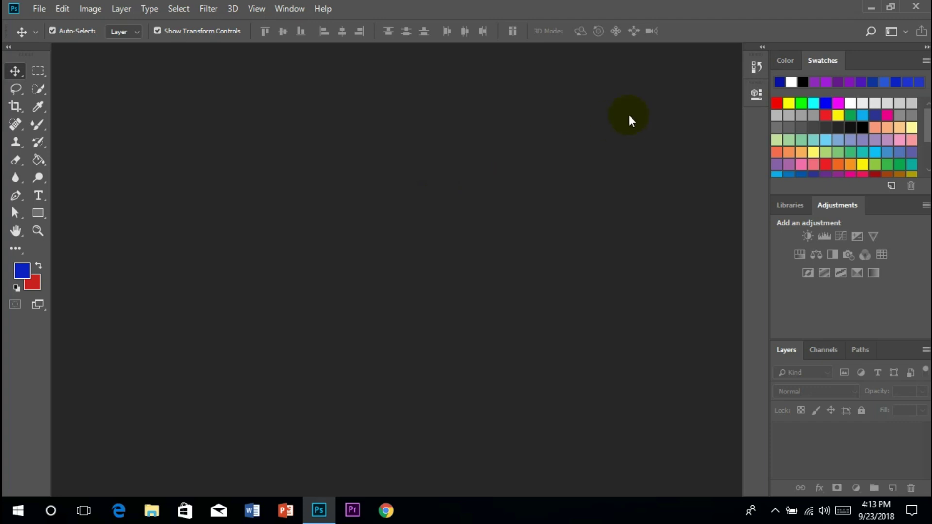
pyautogui.click(914, 6)
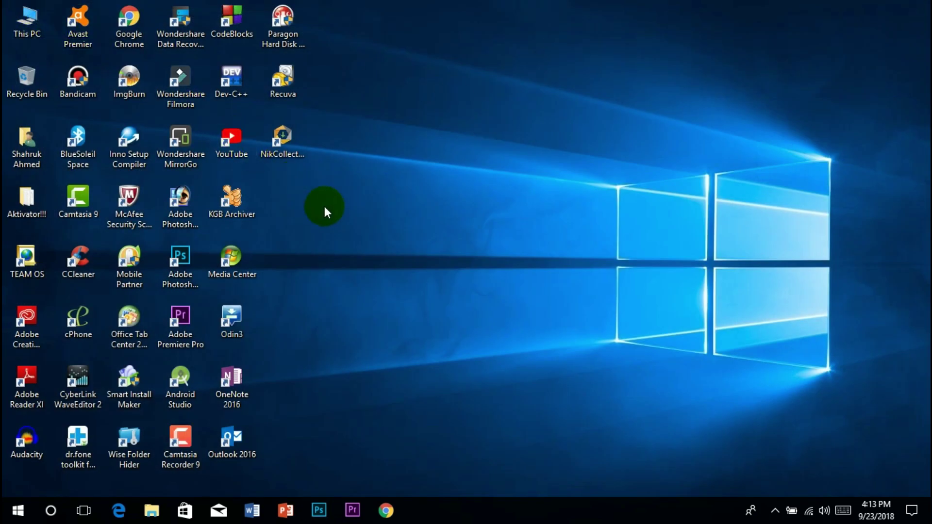
# Copy the Nik Collection folder from C:\Program Files\DxO in File Explorer
pyautogui.press('super+e')
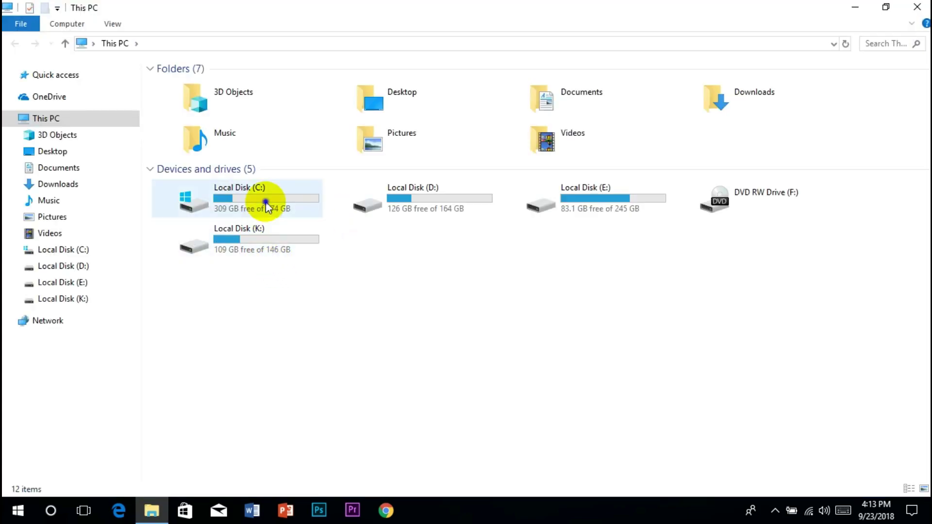
pyautogui.doubleClick(268, 206)
pyautogui.click(175, 141)
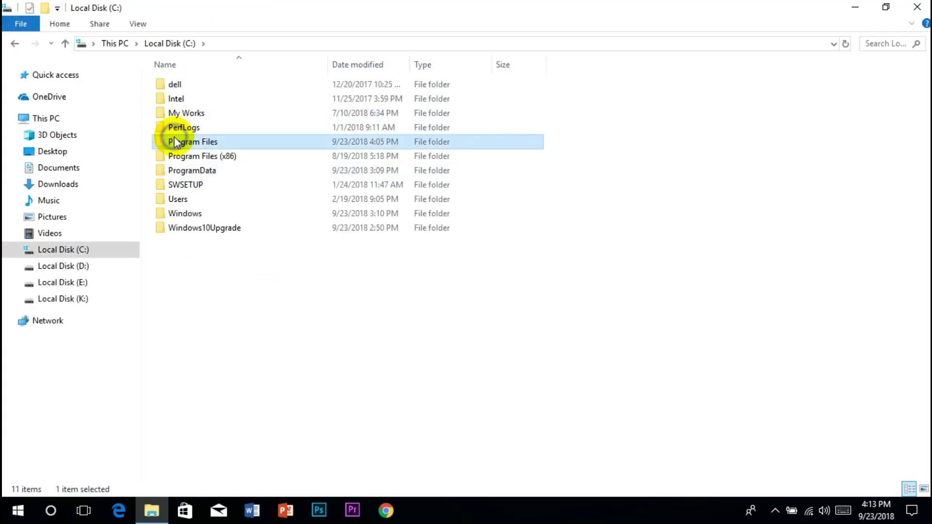
pyautogui.doubleClick(176, 141)
pyautogui.click(179, 200)
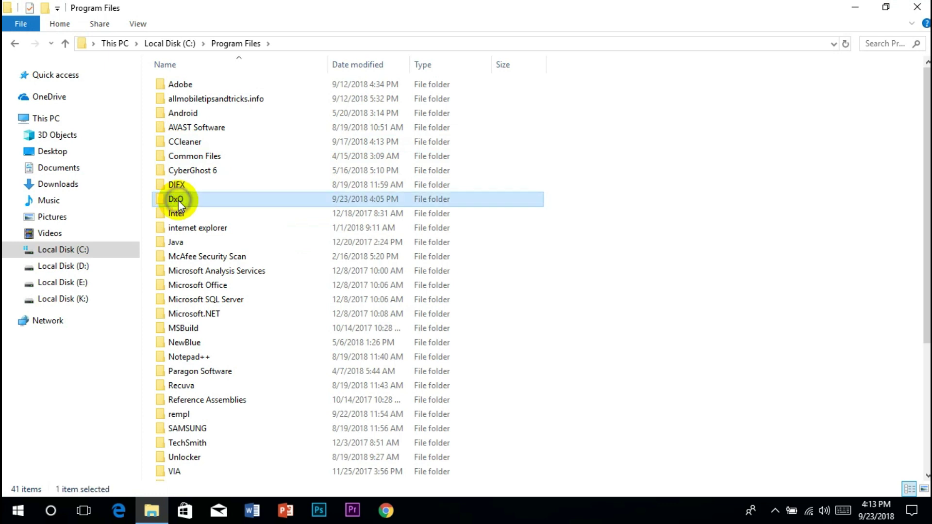
pyautogui.doubleClick(179, 200)
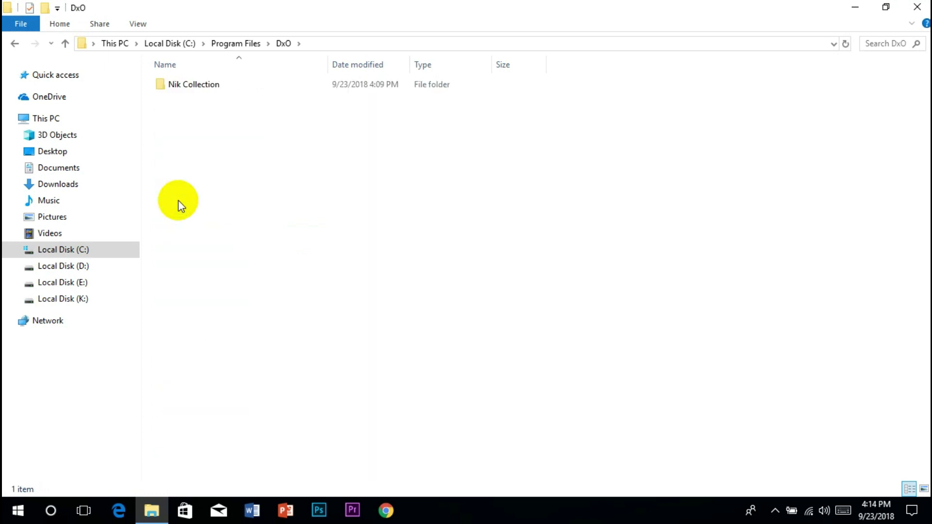
pyautogui.click(189, 92)
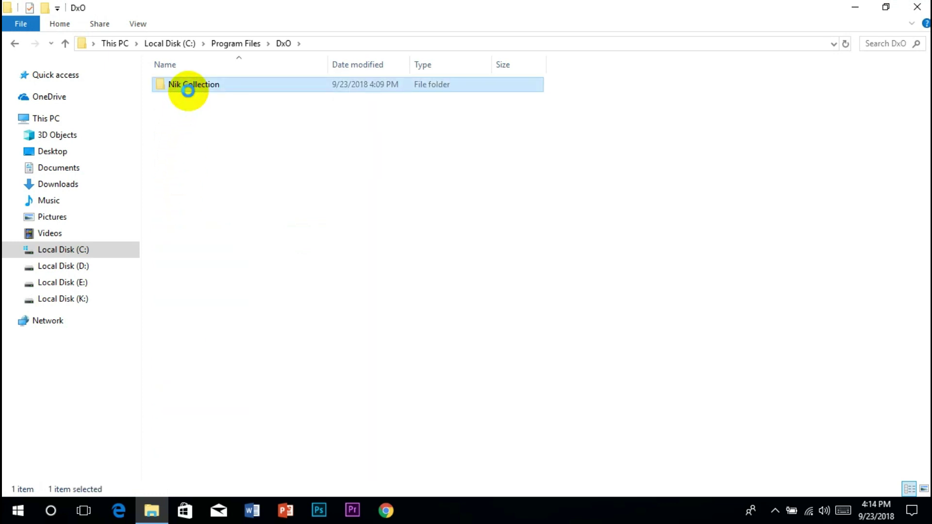
pyautogui.rightClick(189, 91)
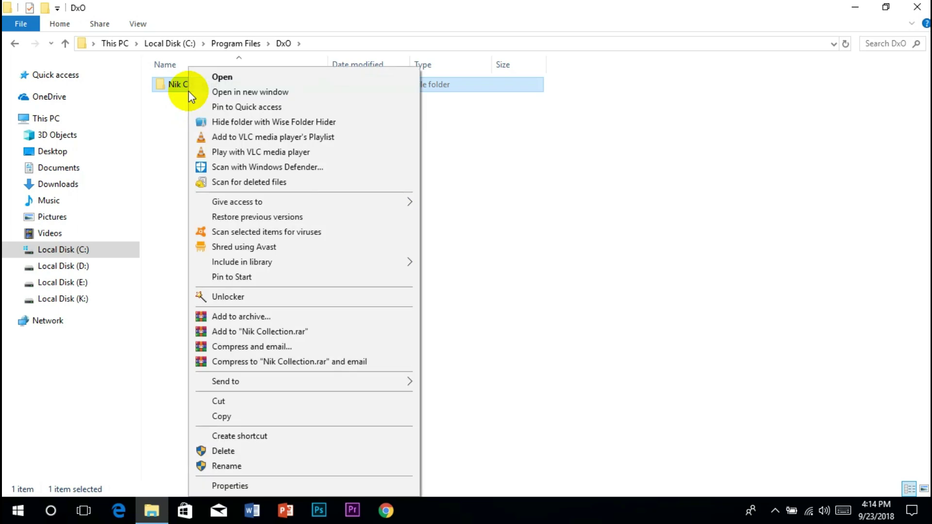
pyautogui.click(264, 416)
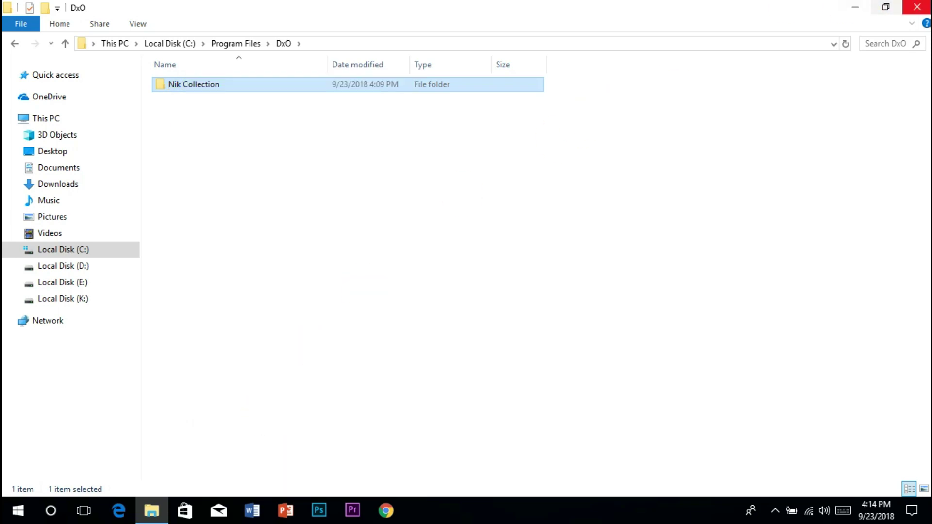
# Close the DxO folder and open the file location of the Adobe Photoshop CC 2018 desktop shortcut
pyautogui.click(917, 7)
pyautogui.click(186, 282)
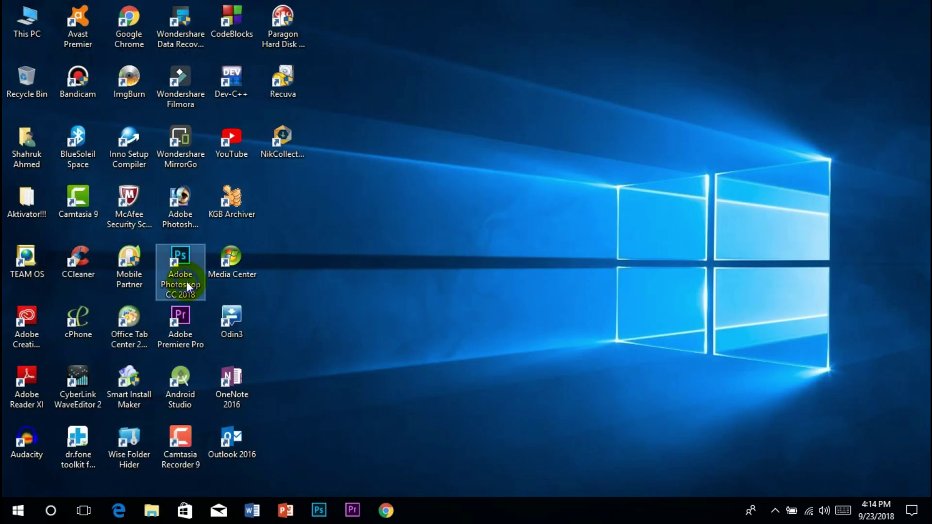
pyautogui.rightClick(186, 281)
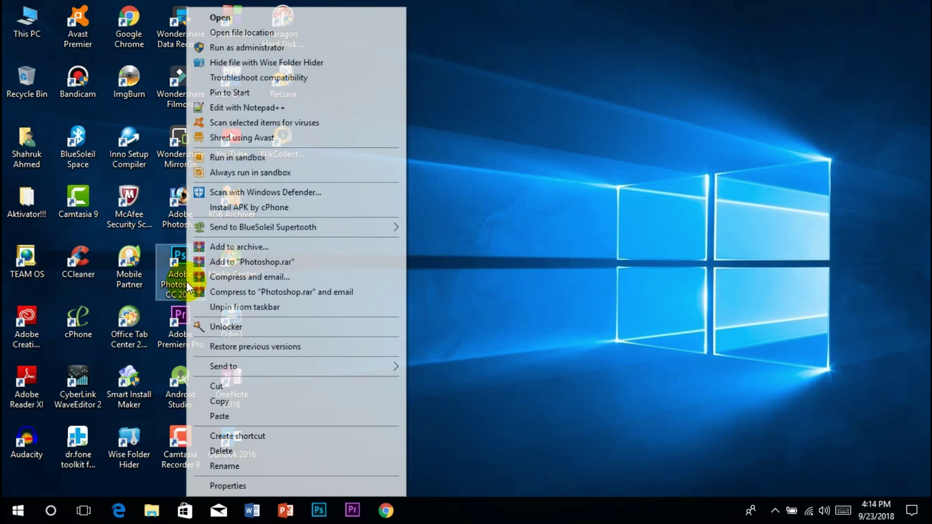
pyautogui.click(265, 33)
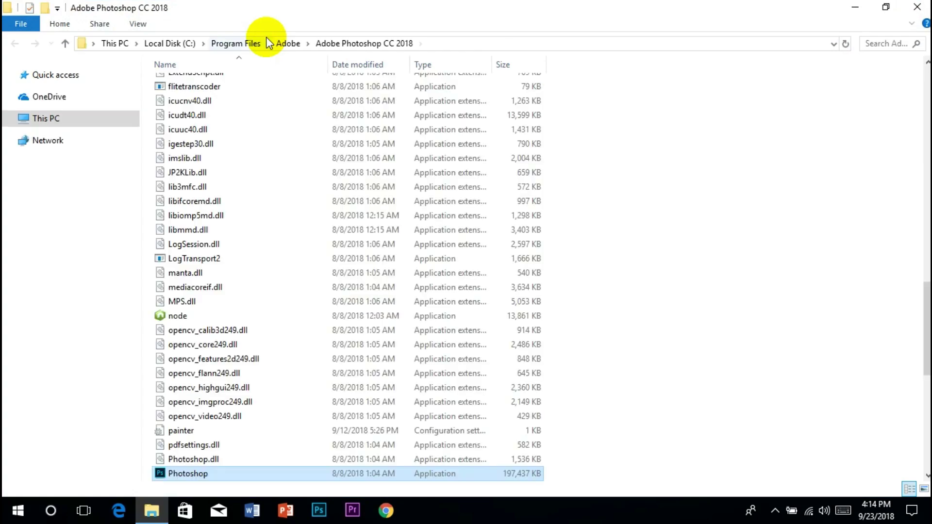
# Open the Plug-ins folder inside the Adobe Photoshop CC 2018 program folder
pyautogui.click(699, 357)
pyautogui.moveTo(928, 314); pyautogui.dragTo(909, 79)
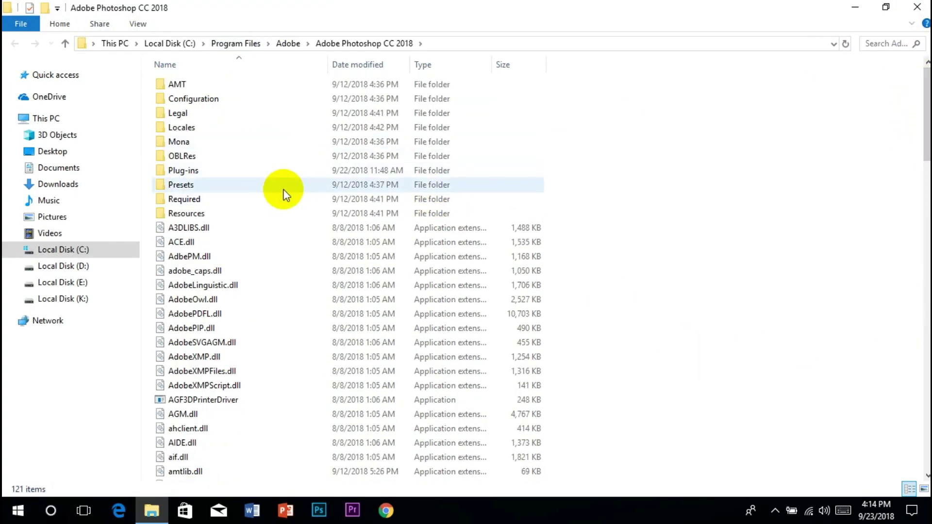
pyautogui.click(314, 171)
pyautogui.click(323, 173)
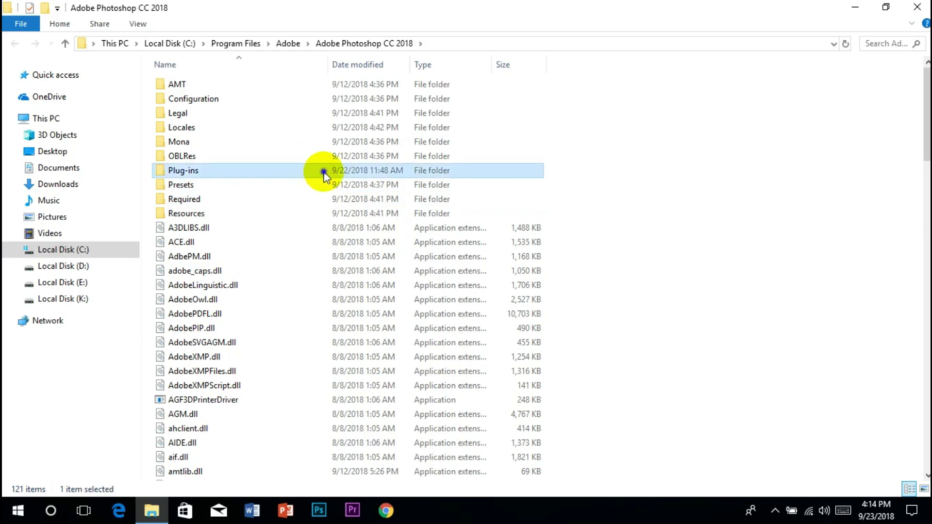
pyautogui.click(323, 173)
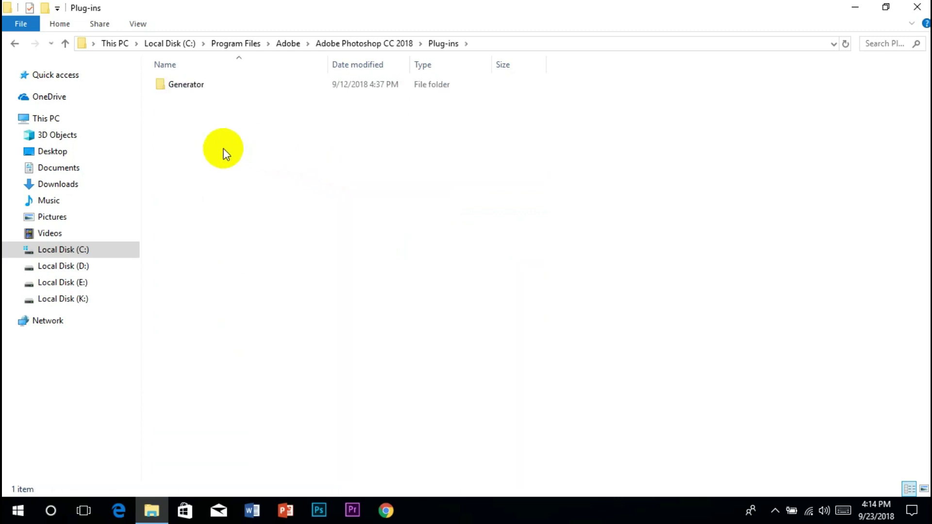
# Paste the copied Nik Collection folder into Photoshop's Plug-ins folder, granting administrator permission for the copy
pyautogui.rightClick(197, 166)
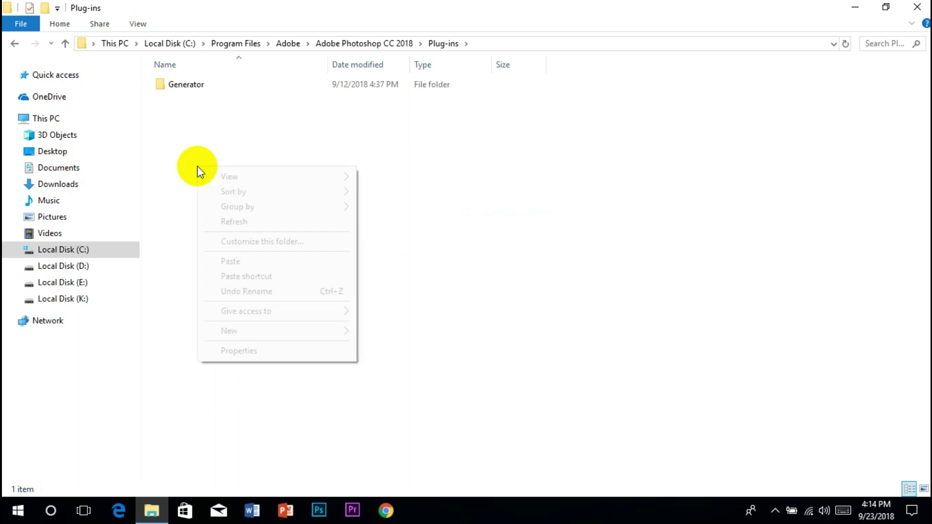
pyautogui.click(275, 268)
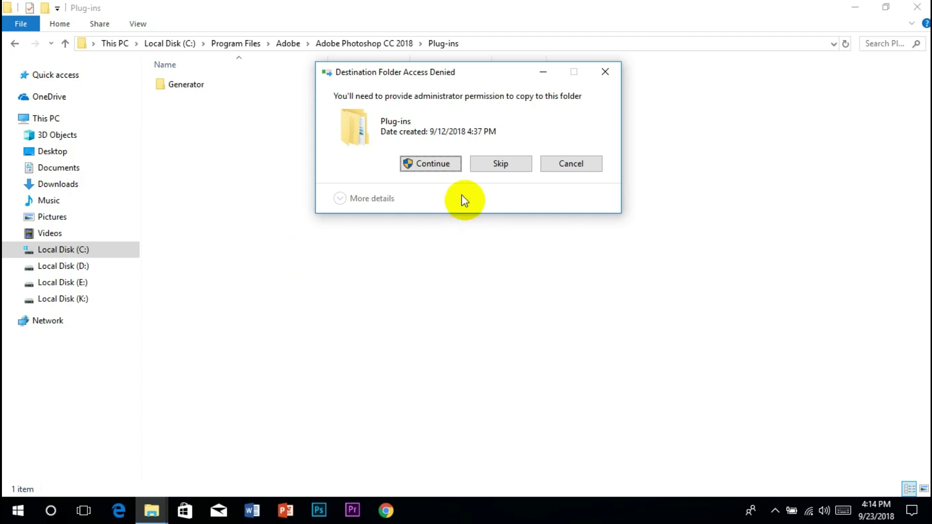
pyautogui.click(432, 164)
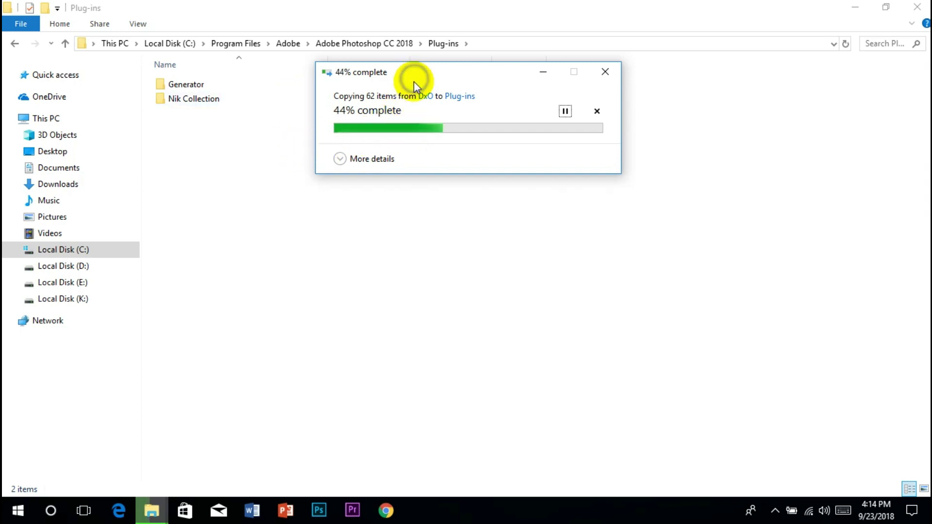
pyautogui.moveTo(413, 80); pyautogui.dragTo(376, 138)
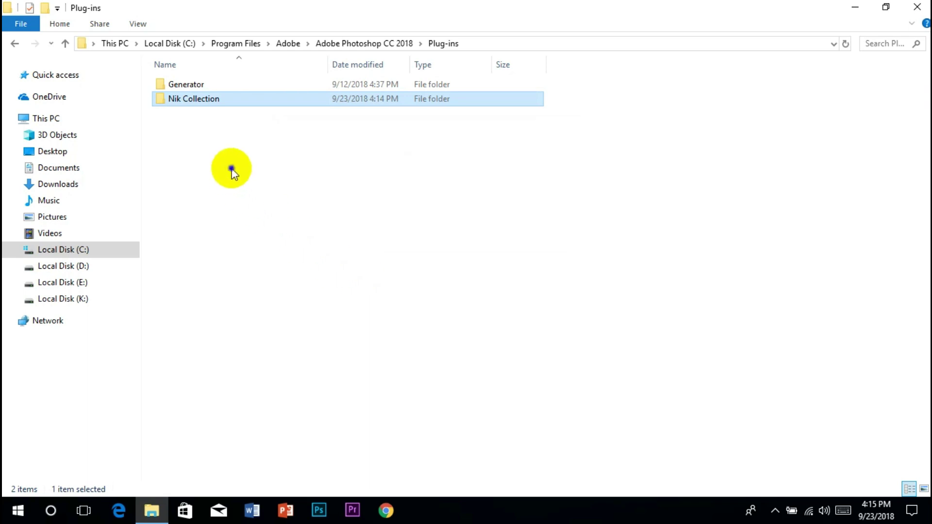
# Examine the contents of the pasted Nik Collection folder and close File Explorer
pyautogui.doubleClick(248, 101)
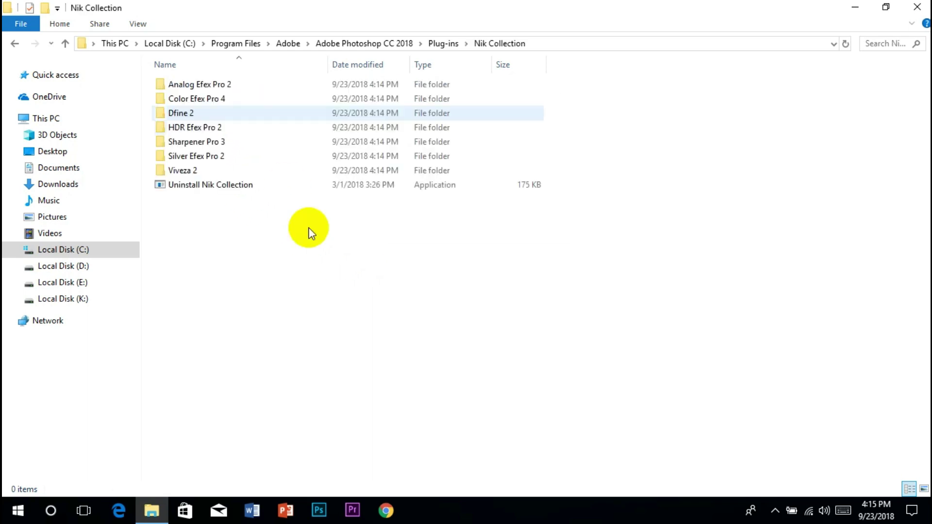
pyautogui.moveTo(383, 326); pyautogui.dragTo(340, 337)
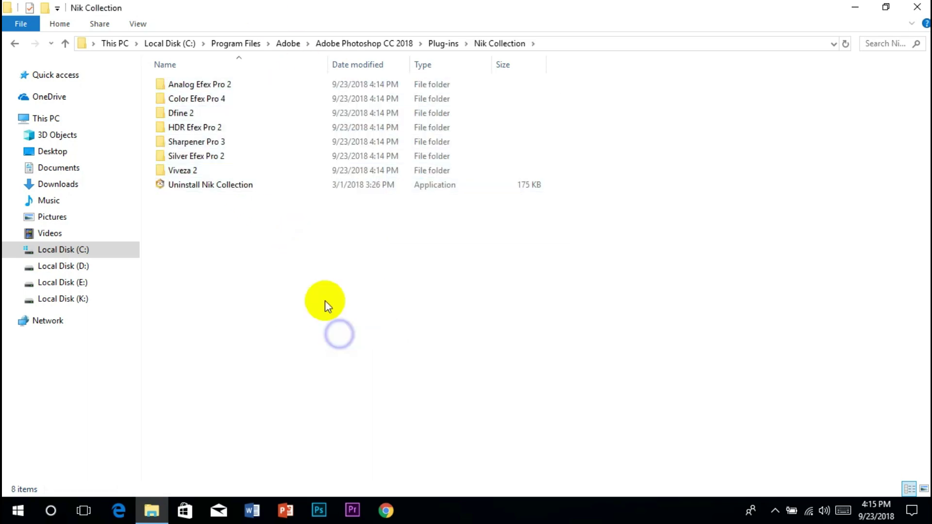
pyautogui.click(590, 81)
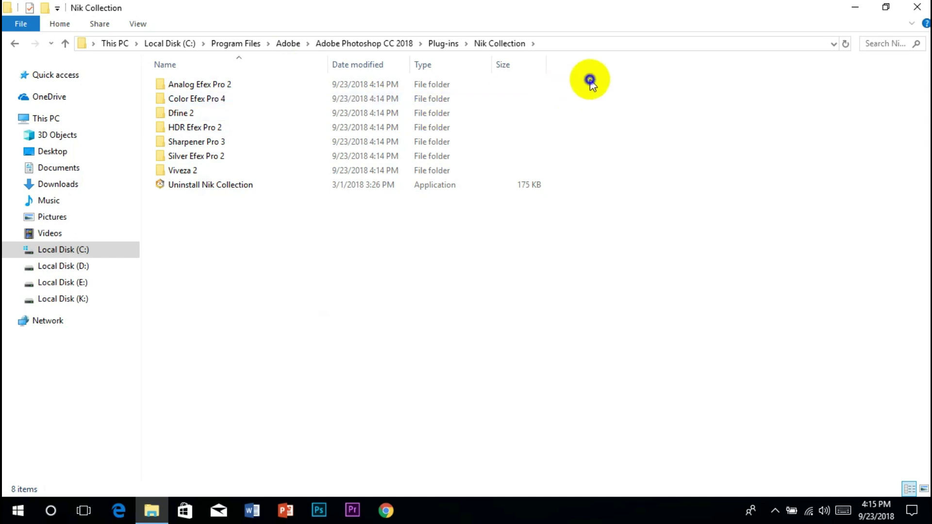
pyautogui.moveTo(590, 81); pyautogui.dragTo(455, 286)
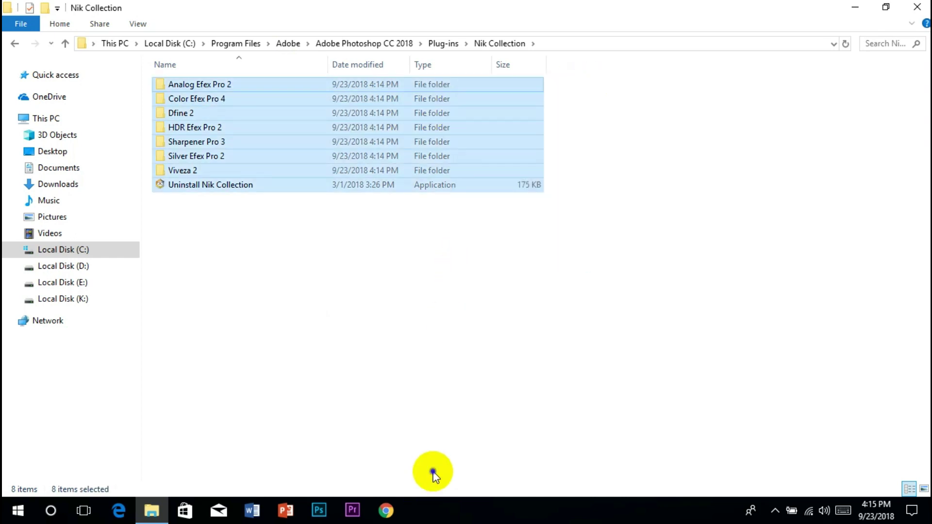
pyautogui.click(432, 472)
pyautogui.click(916, 7)
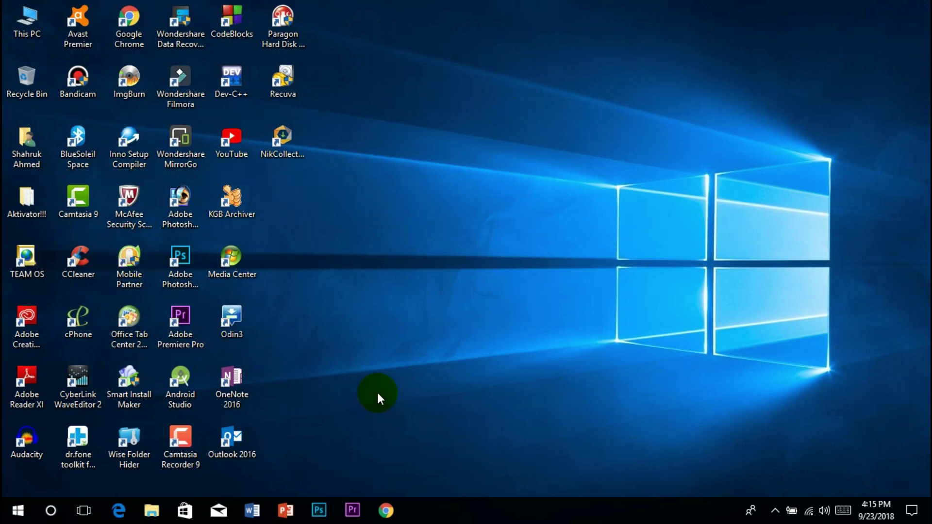
# Launch Adobe Photoshop CC 2018 again from its desktop shortcut
pyautogui.doubleClick(184, 271)
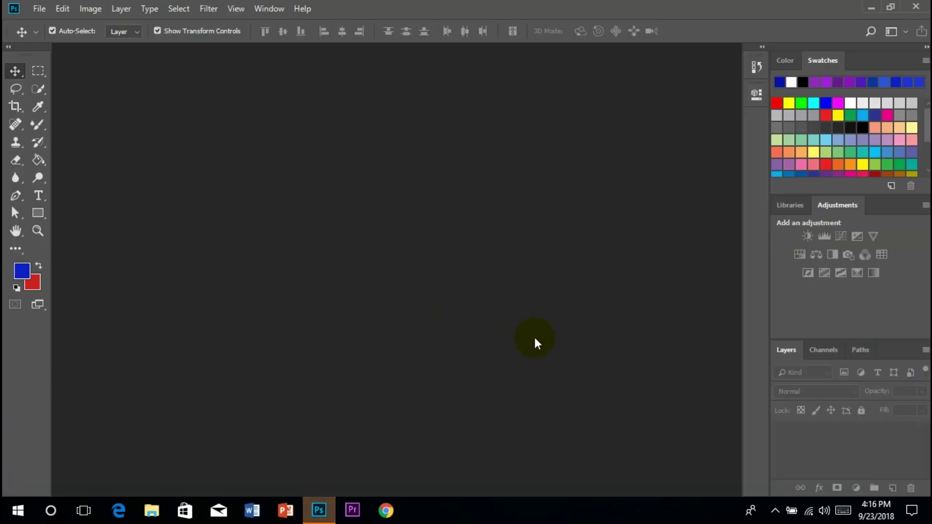
pyautogui.click(774, 511)
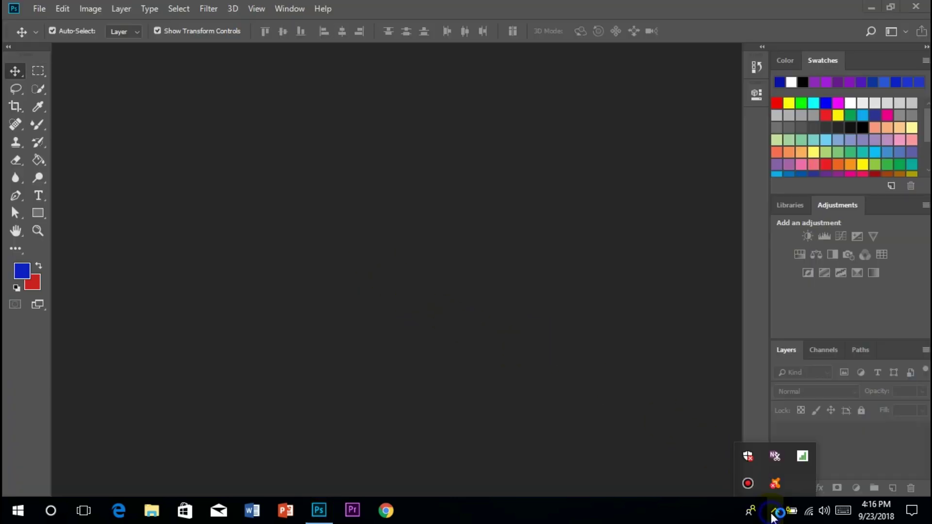
pyautogui.click(774, 511)
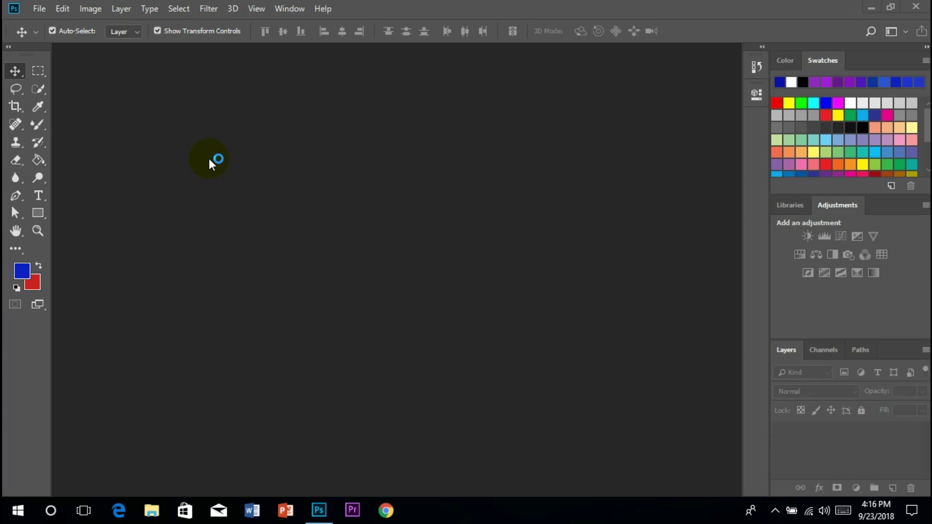
# Check Photoshop's available filters for the Nik Collection entry and return to the desktop
pyautogui.click(210, 10)
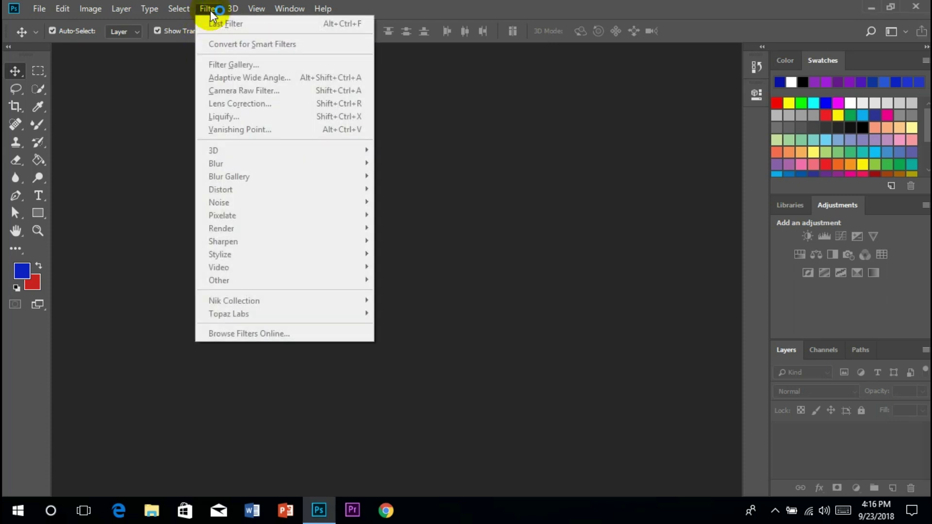
pyautogui.click(360, 297)
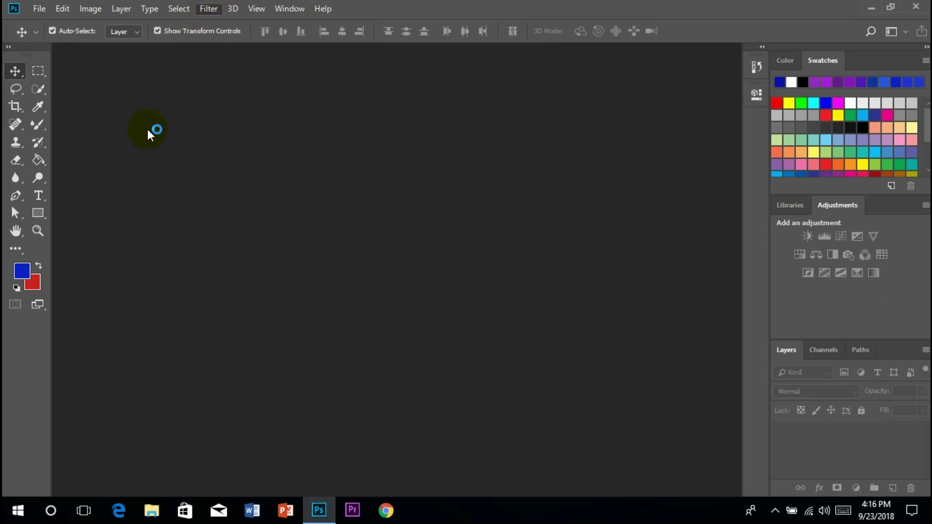
pyautogui.click(213, 8)
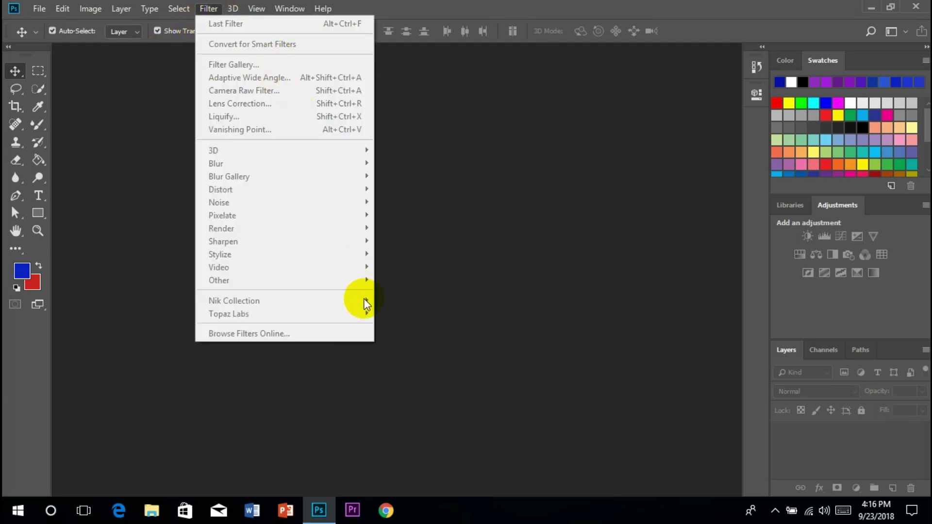
pyautogui.click(393, 285)
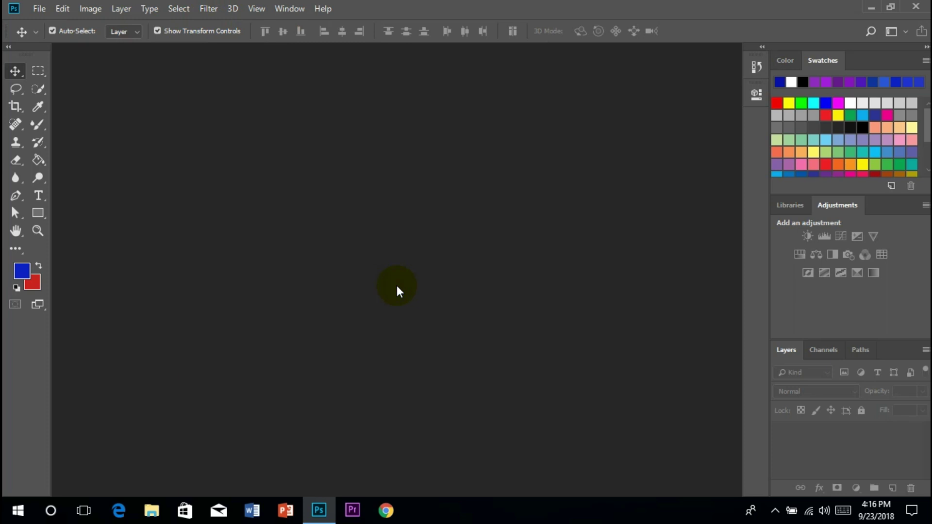
pyautogui.click(206, 9)
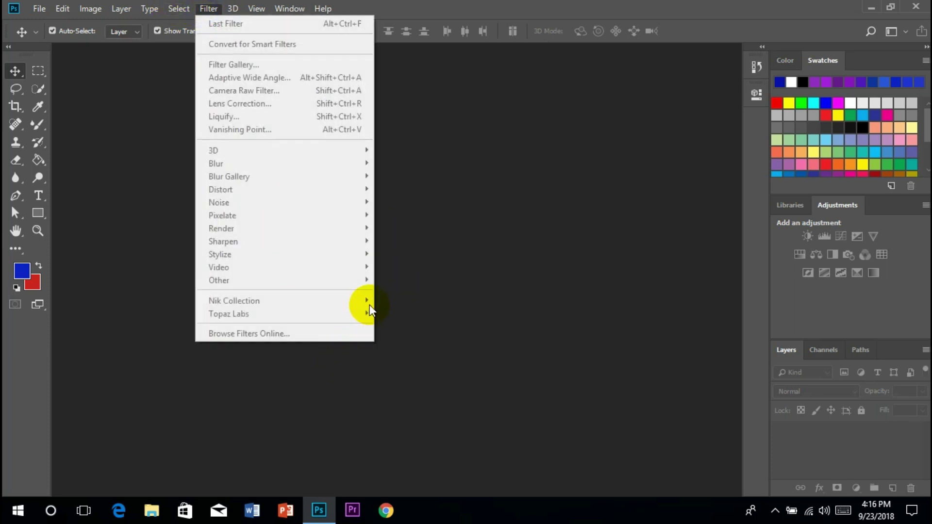
pyautogui.click(406, 290)
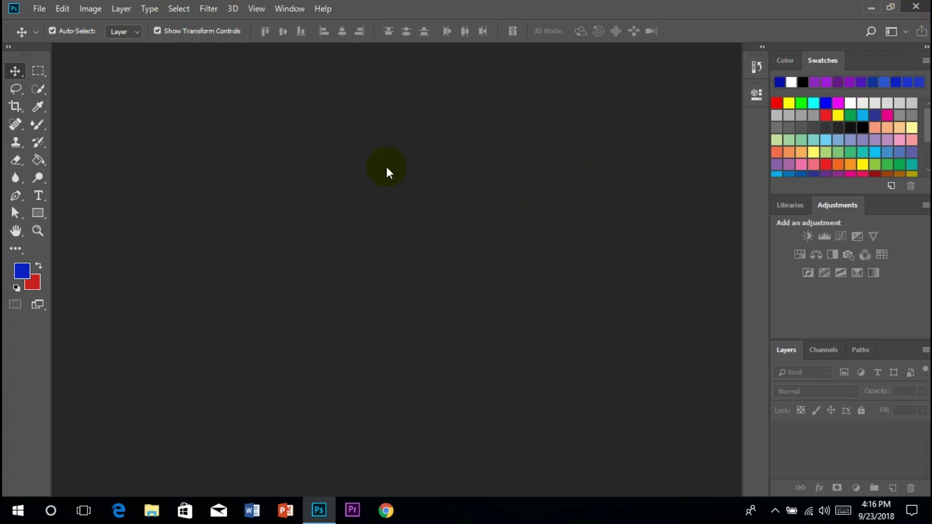
pyautogui.press('super+d')
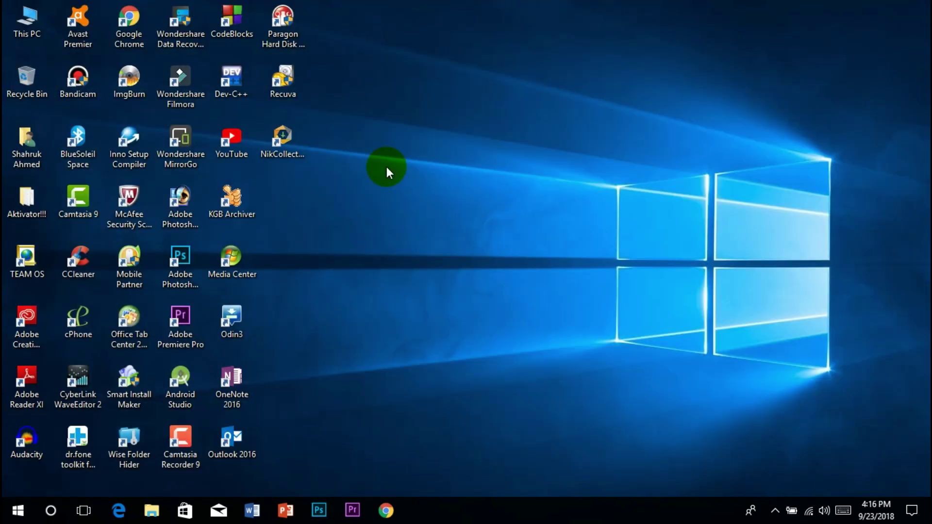